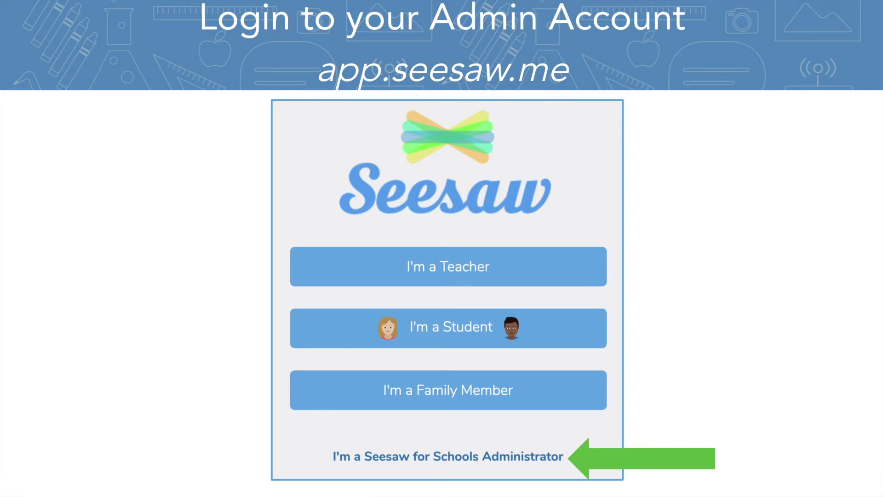
key(Right)
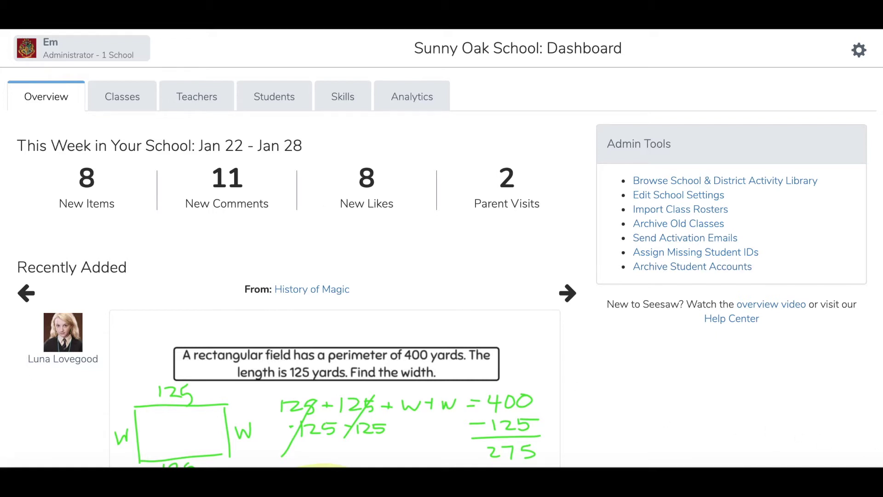
click(127, 52)
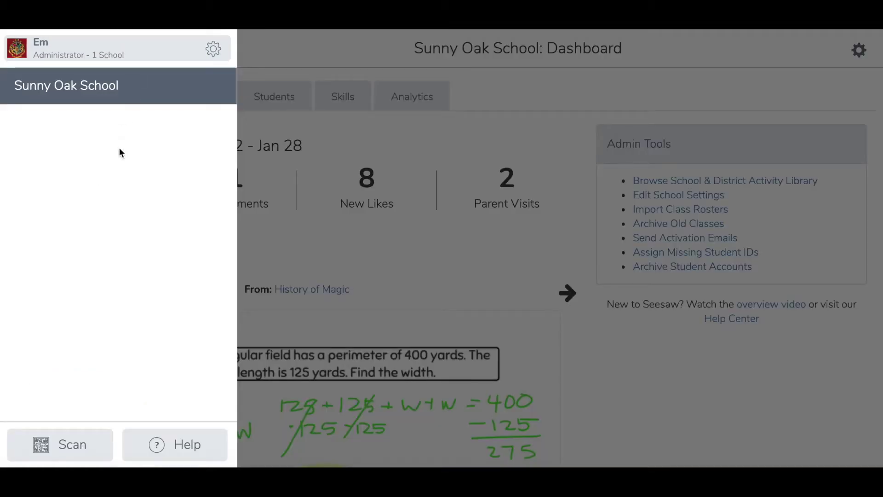
click(321, 60)
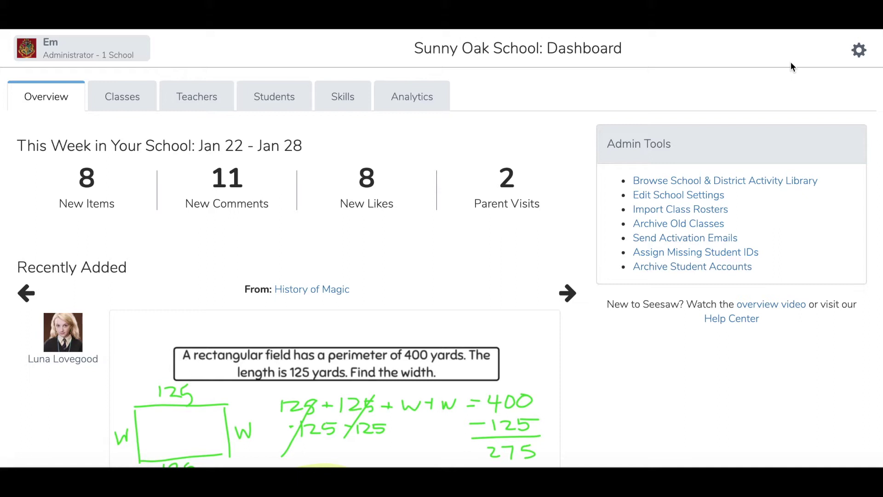
- Change the administrator account's display name to the principal's title and last name in the account settings
click(126, 45)
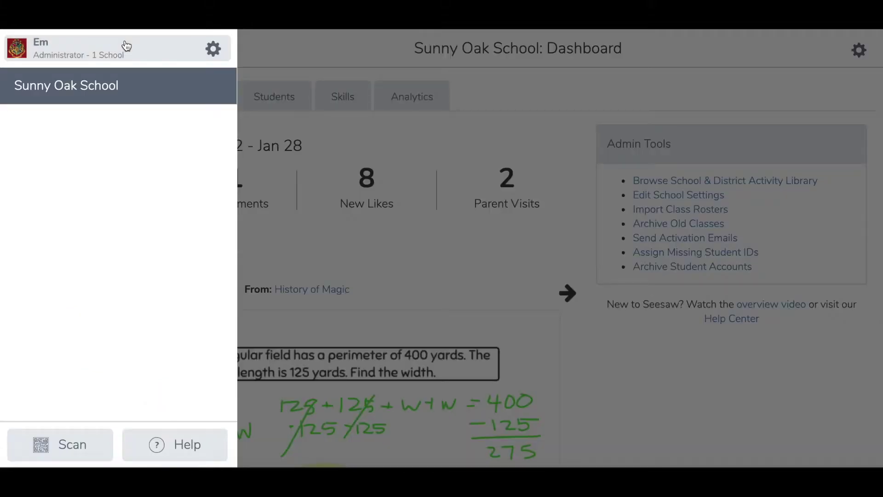
click(214, 49)
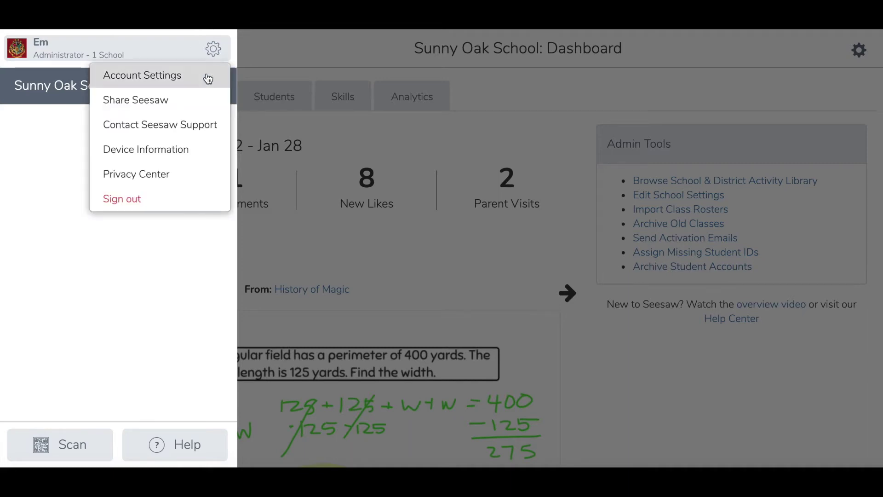
click(208, 78)
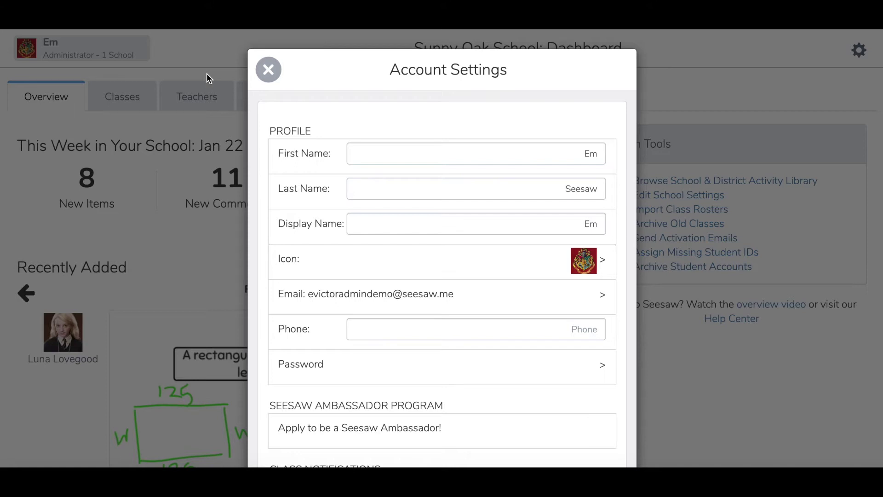
click(450, 219)
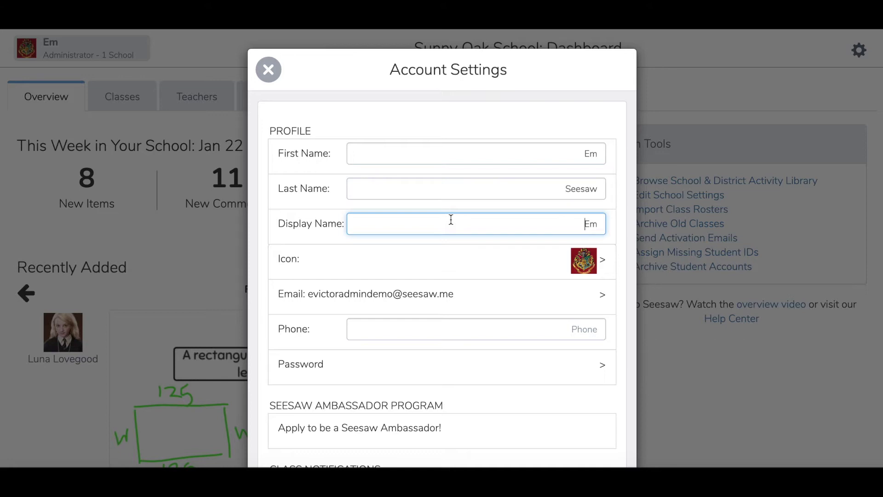
drag(456, 219, 628, 225)
key(BackSpace)
text(Principal Victor)
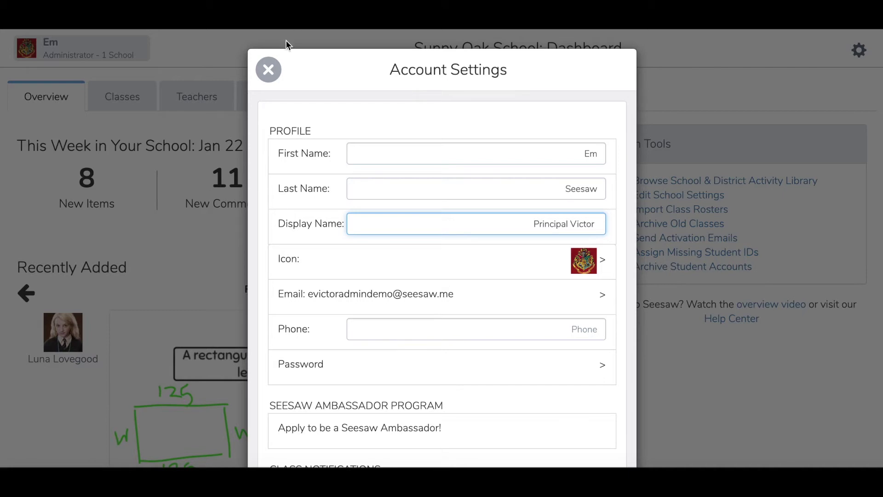
click(269, 72)
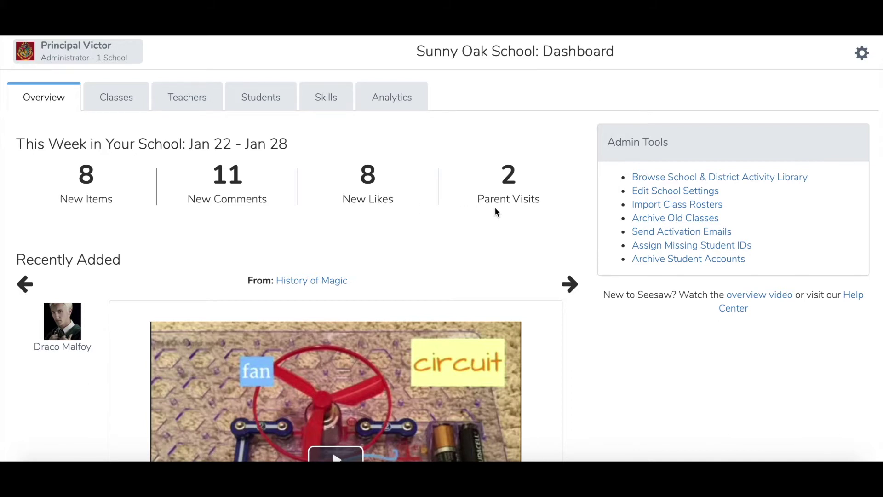
- Browse through the recently added student items on the Sunny Oak School overview
scroll(496, 209, down, 3)
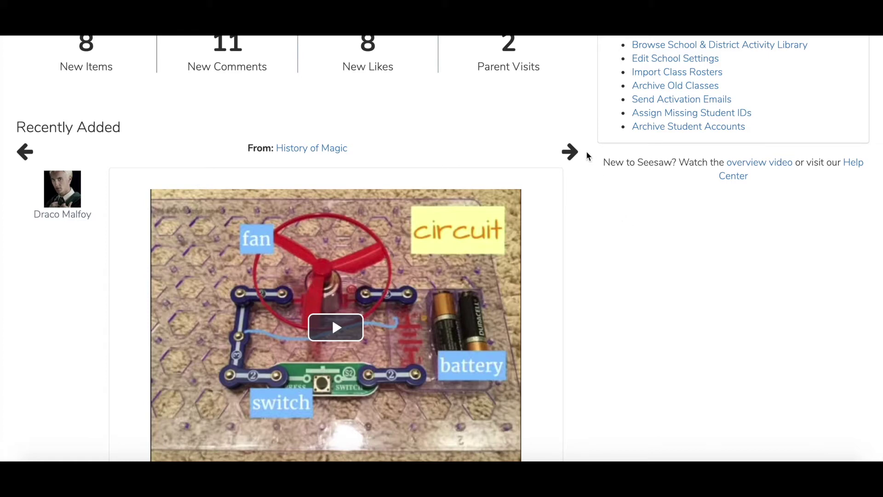
scroll(595, 226, down, 1)
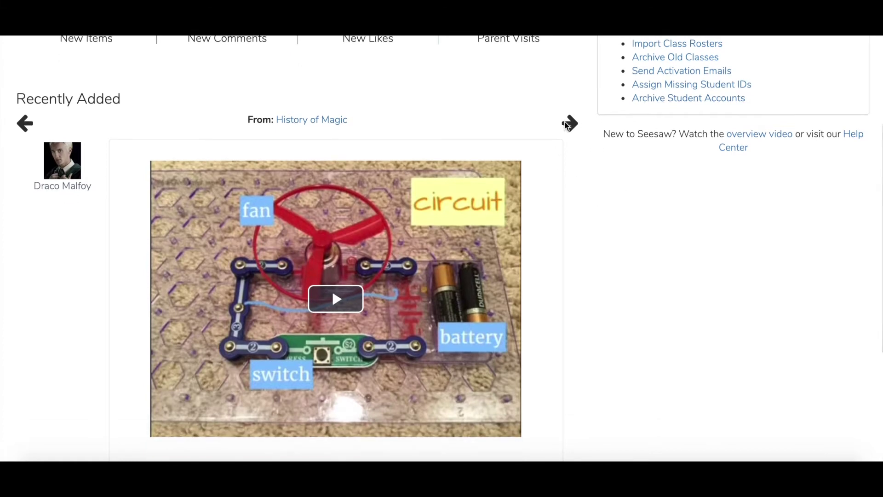
click(571, 126)
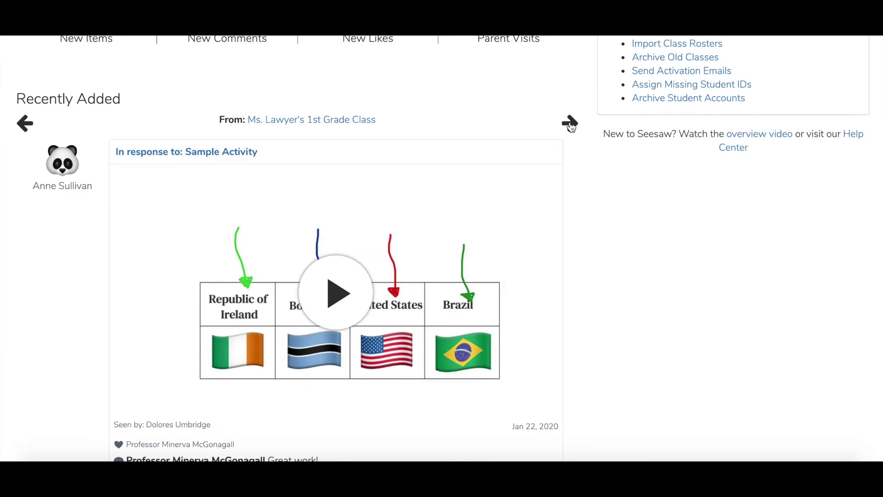
click(571, 126)
click(570, 126)
click(570, 126)
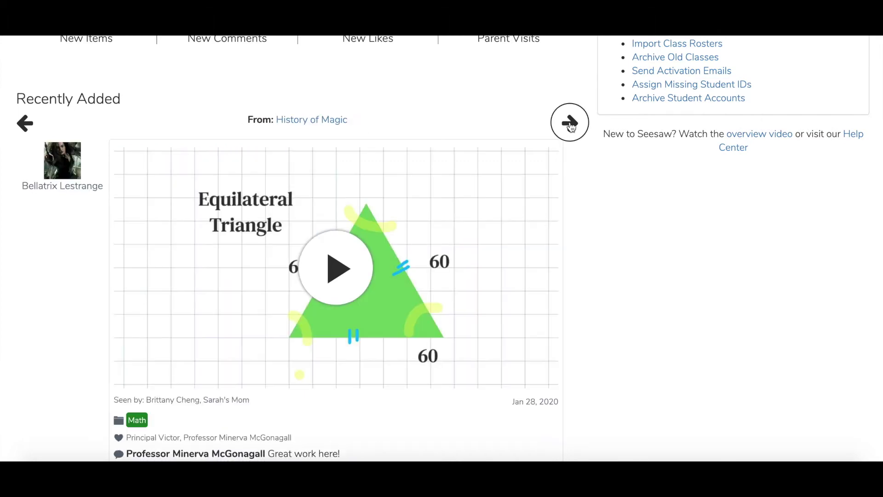
click(570, 126)
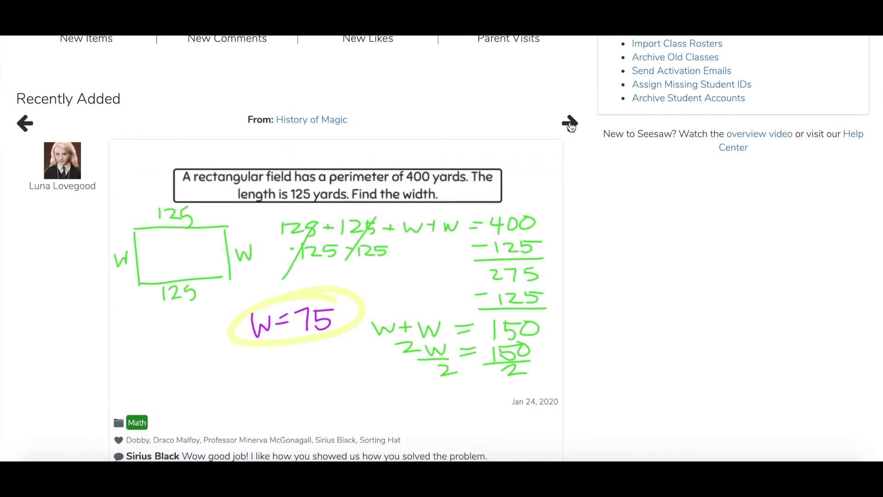
click(571, 127)
- Examine the circuit post's caption, folders, comments and available response options, and return to the start of the overview
scroll(612, 218, down, 3)
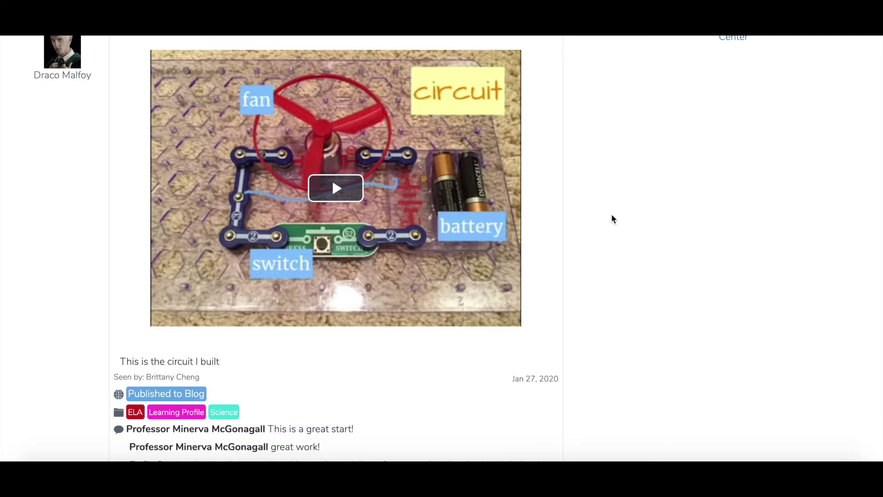
scroll(612, 219, down, 2)
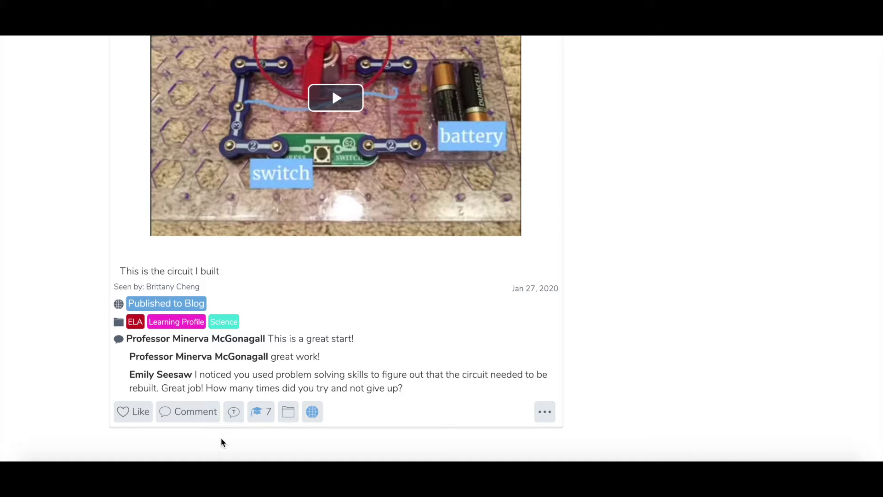
mouse_move(238, 391)
scroll(334, 441, up, 3)
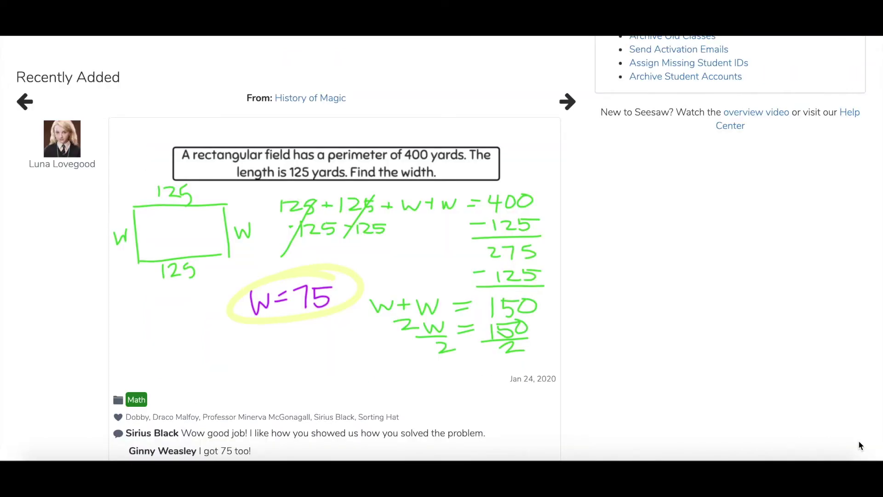
scroll(859, 440, up, 5)
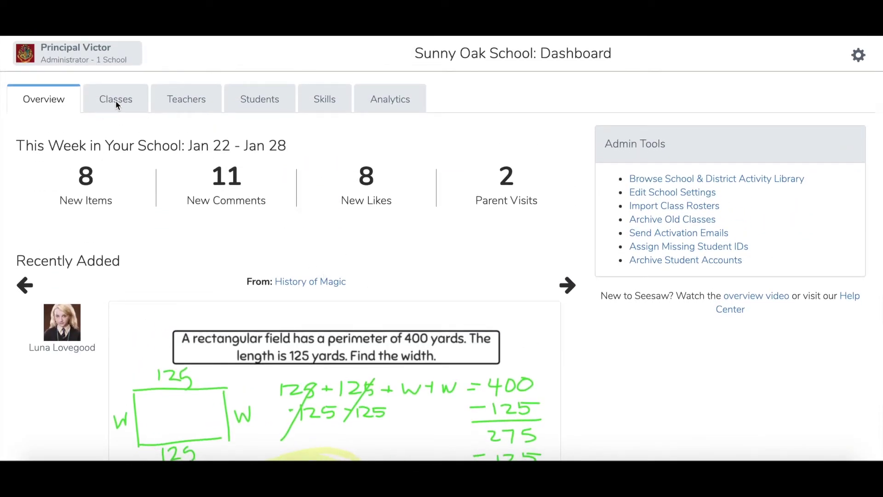
- Show the school's class list and sort it by parent visits this month, highest first
click(116, 104)
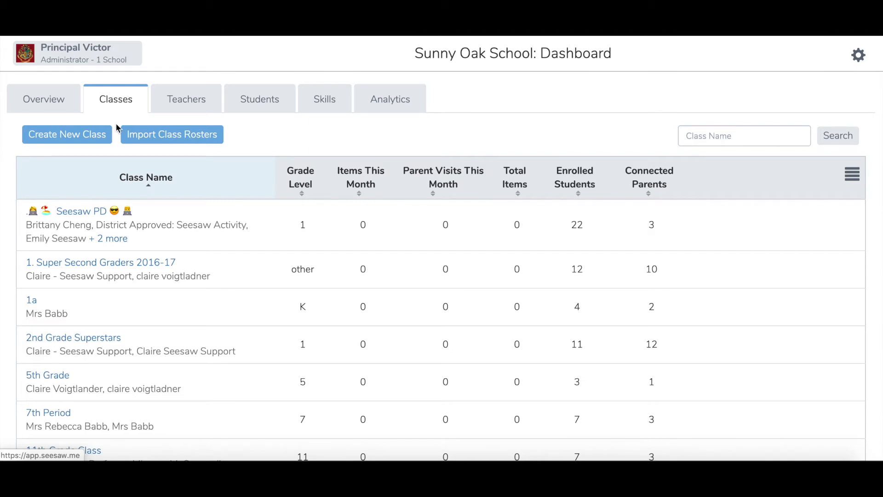
mouse_move(99, 213)
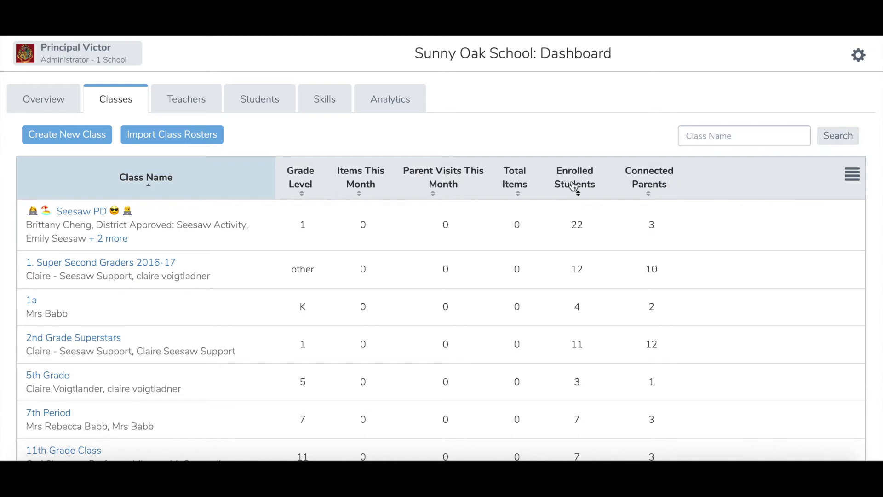
click(437, 194)
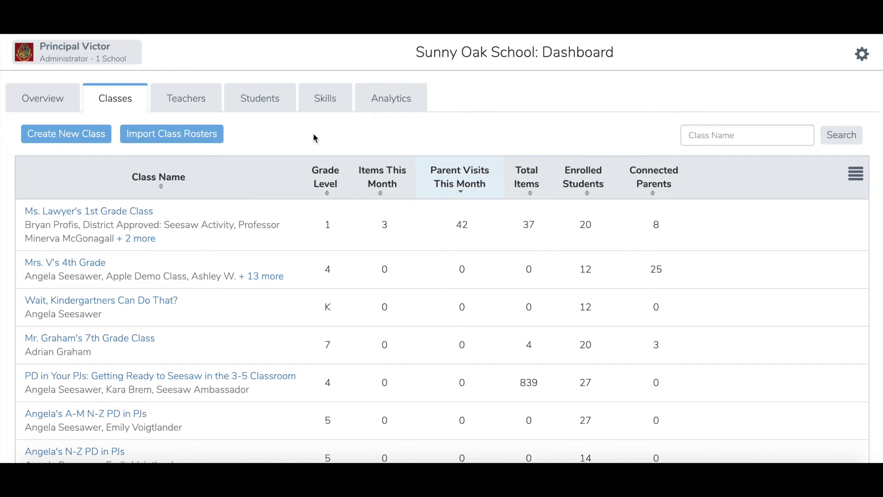
- Show the school's teacher list and sort it by last sign-in, most recent first
click(184, 92)
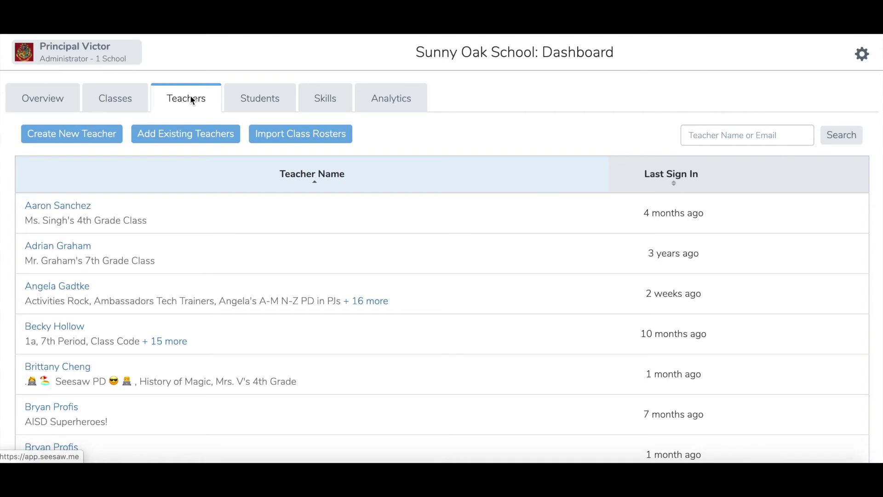
click(676, 176)
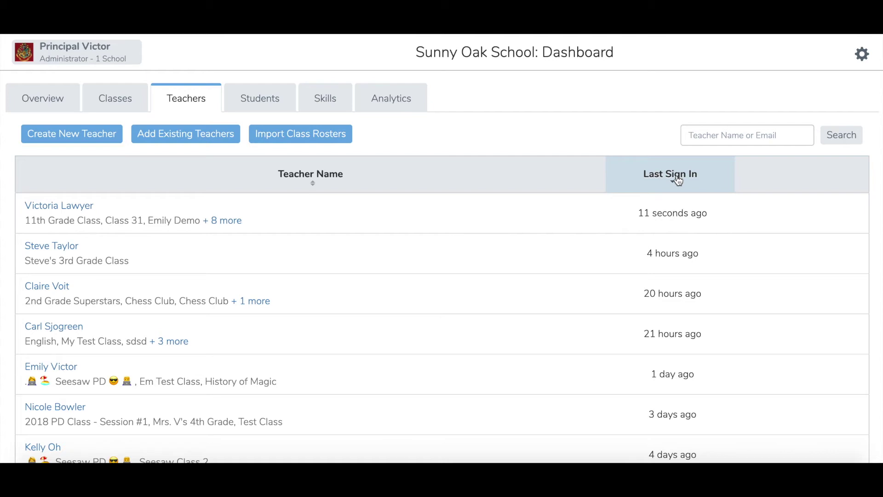
mouse_move(686, 203)
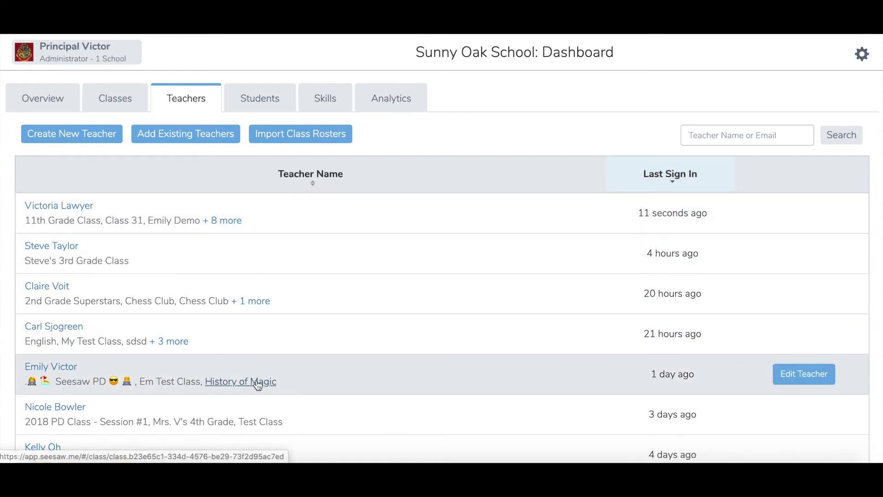
- Open the History of Magic class from its teacher's entry and look through the class journal and student list
click(257, 384)
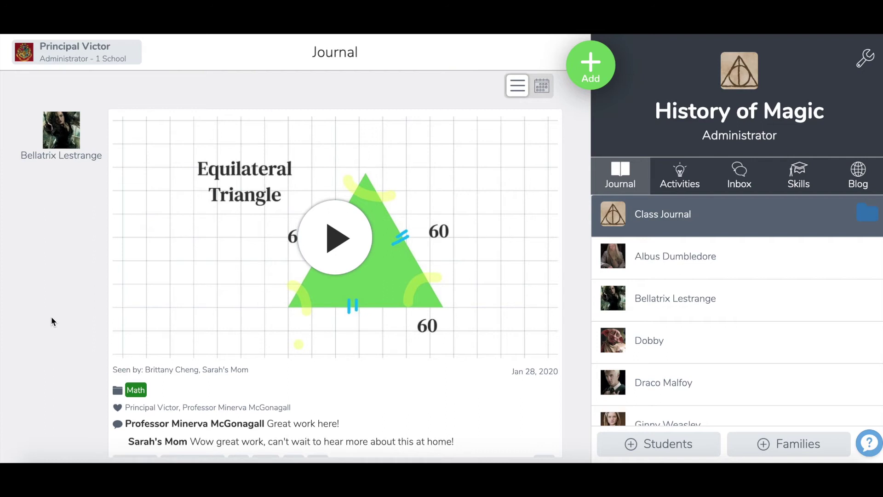
scroll(272, 173, down, 5)
scroll(272, 173, down, 3)
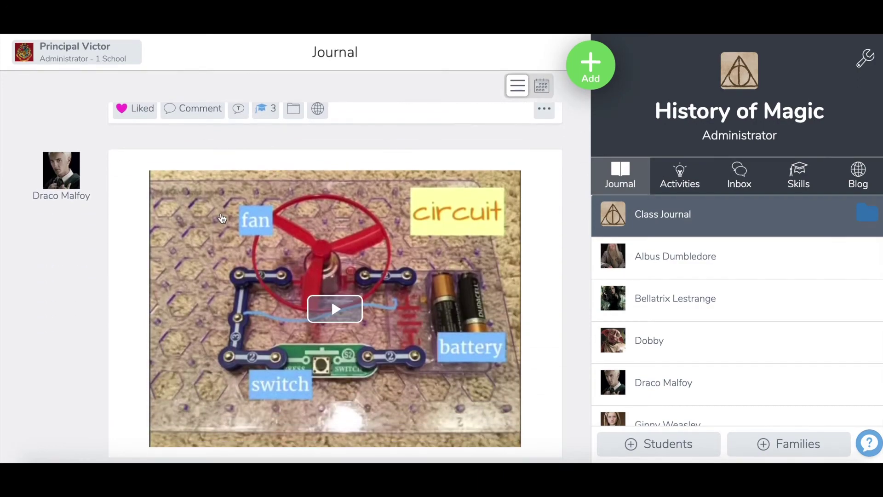
scroll(222, 222, down, 12)
scroll(223, 222, down, 2)
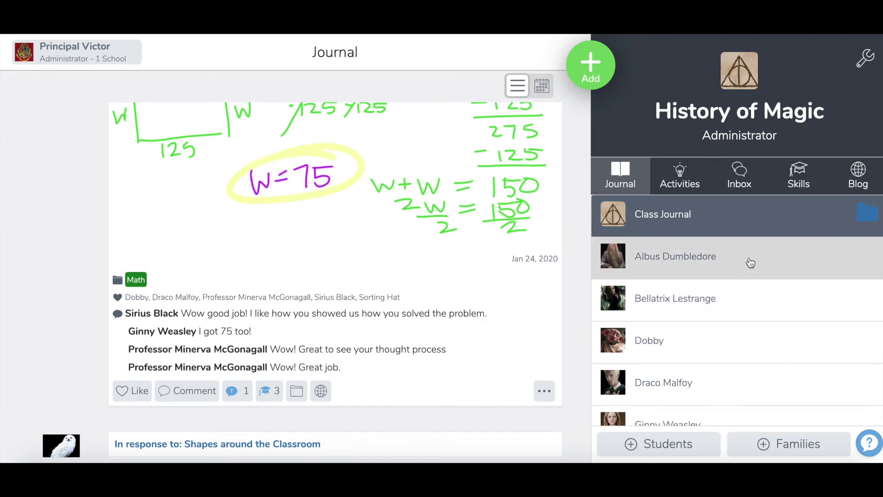
scroll(745, 317, down, 1)
scroll(747, 319, down, 5)
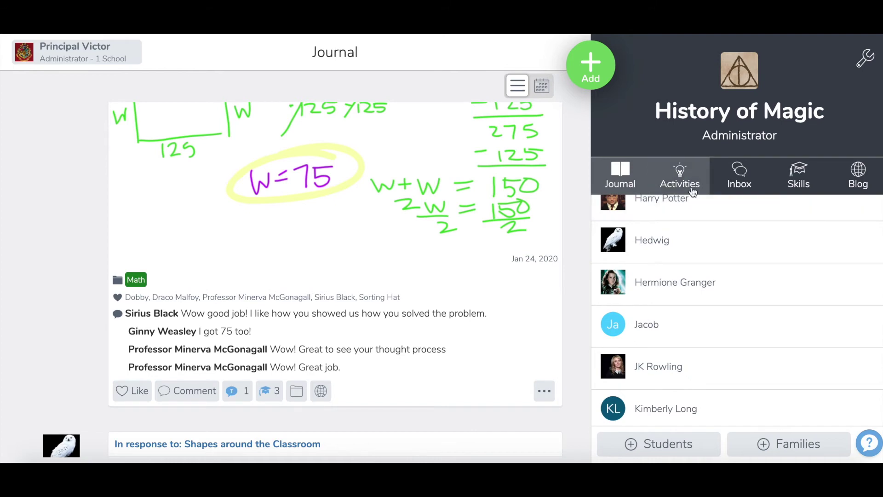
- Review the activities assigned to the History of Magic class, including their instructions and response status
click(680, 177)
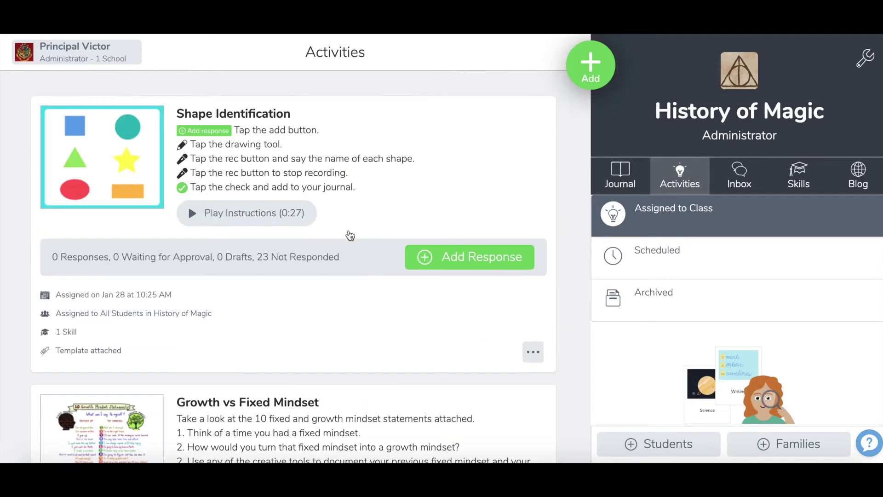
scroll(347, 235, down, 4)
scroll(359, 274, down, 5)
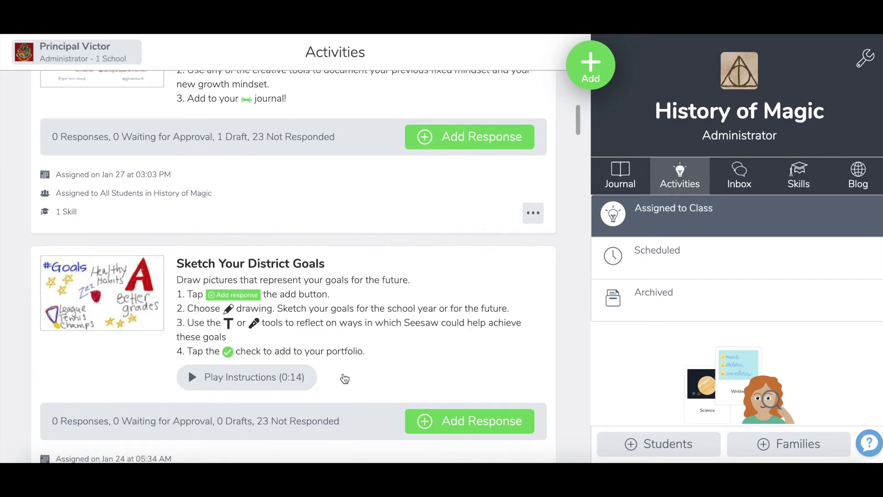
scroll(262, 424, down, 1)
scroll(261, 423, up, 1)
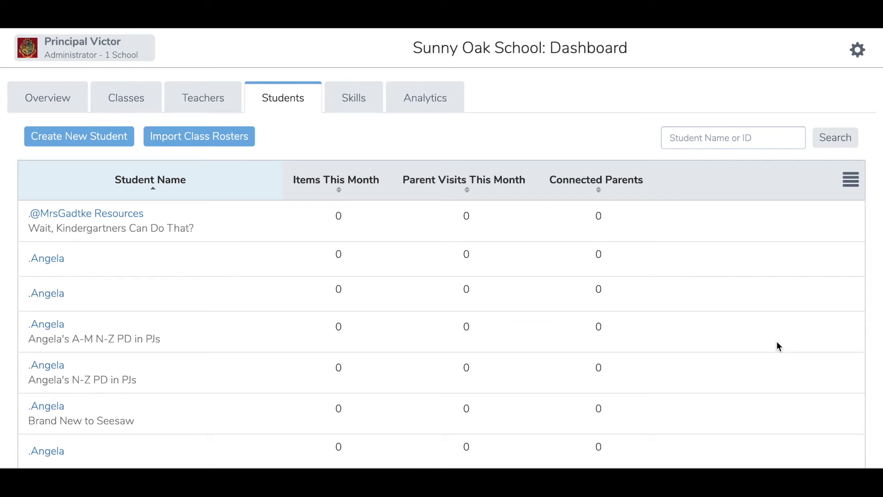
- Sort the school's student list by items this month, by parent visits this month and finally by connected parents
click(340, 191)
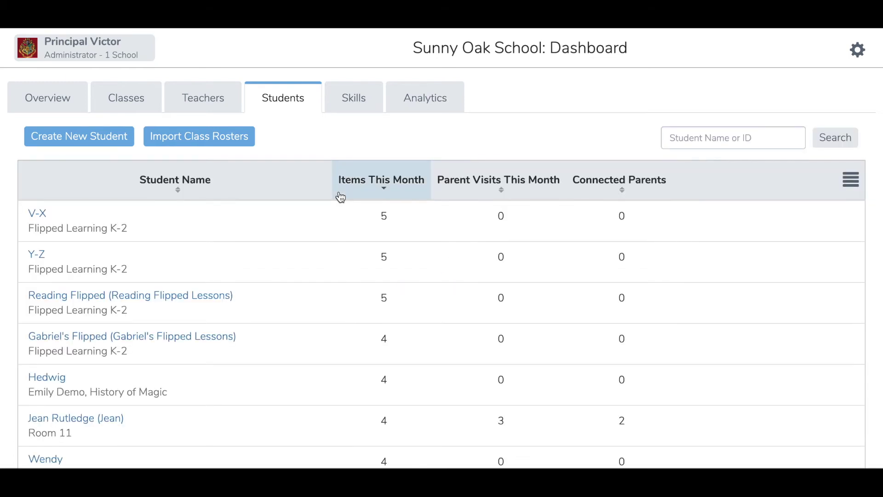
click(502, 193)
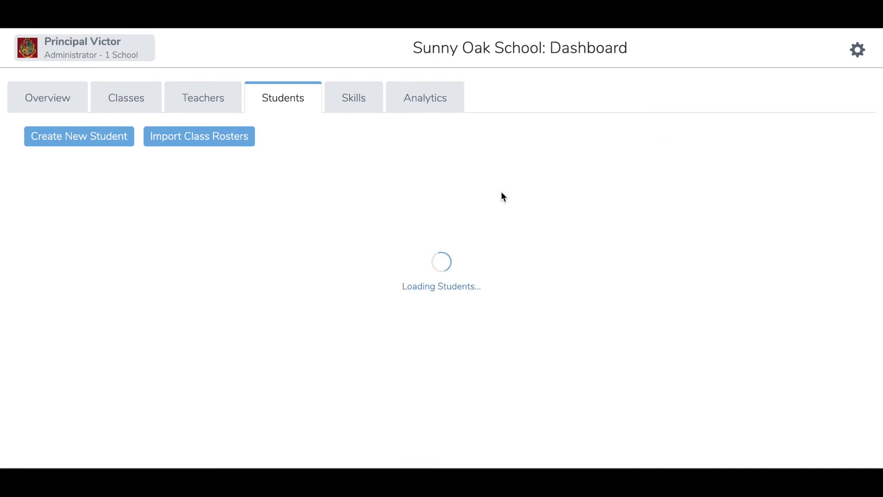
click(623, 191)
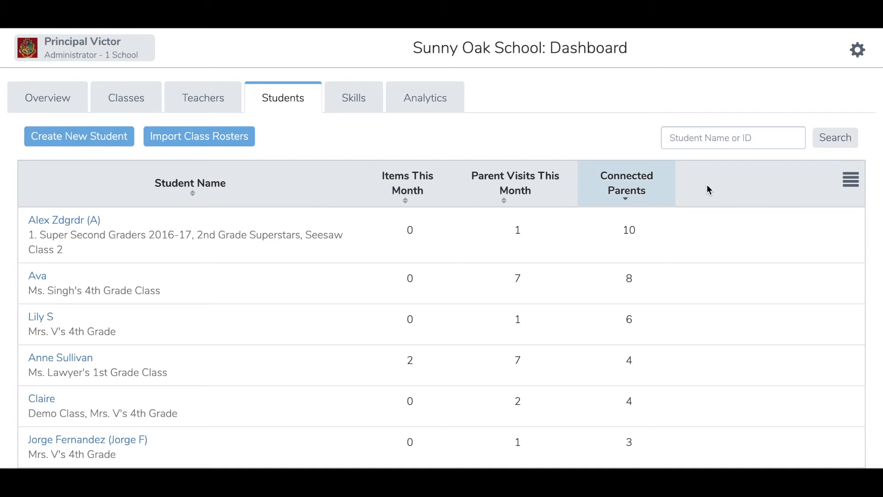
- Export a CSV of the school's student accounts from the student list options
click(849, 186)
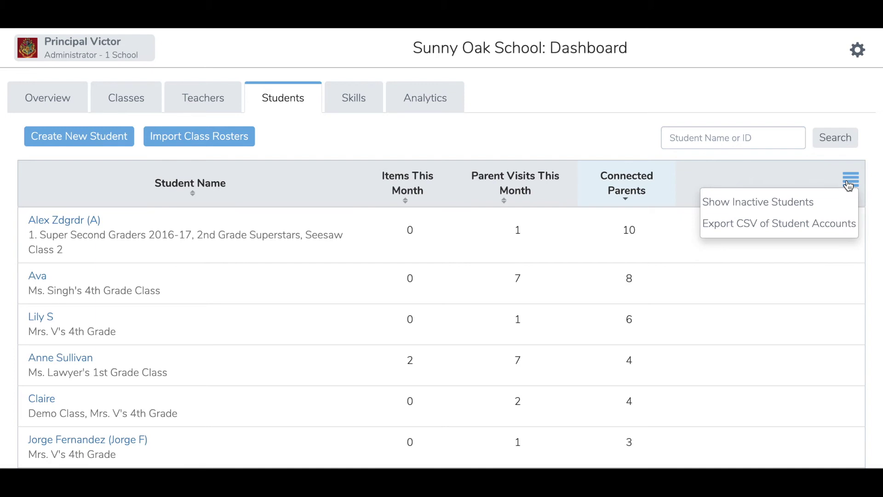
click(823, 225)
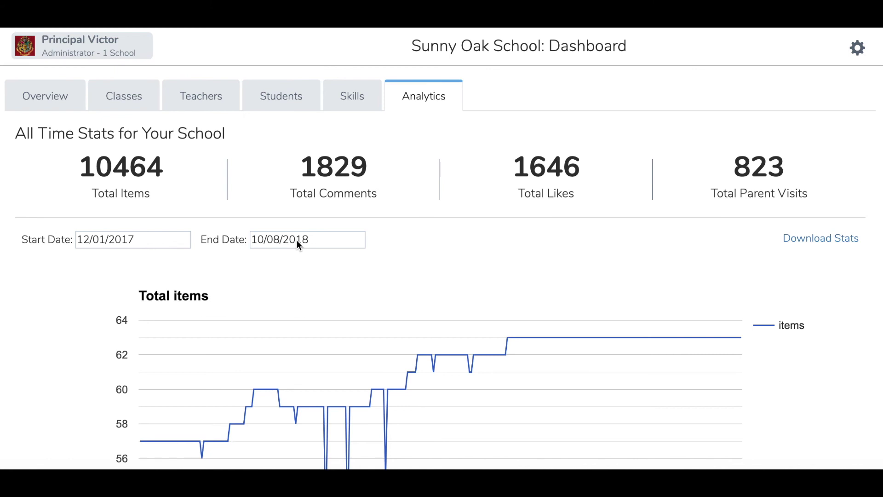
- Examine the school analytics charts for total items and weekly items, checking individual dates on the weekly items line
scroll(297, 241, down, 4)
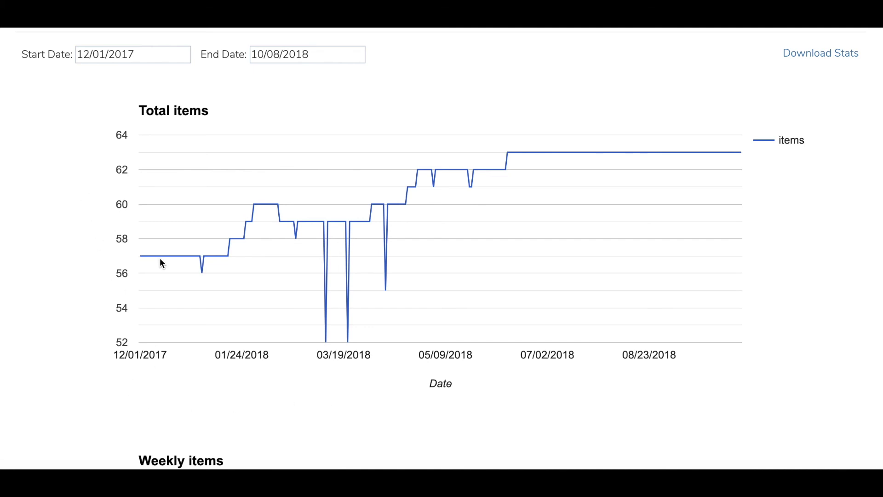
scroll(286, 319, down, 6)
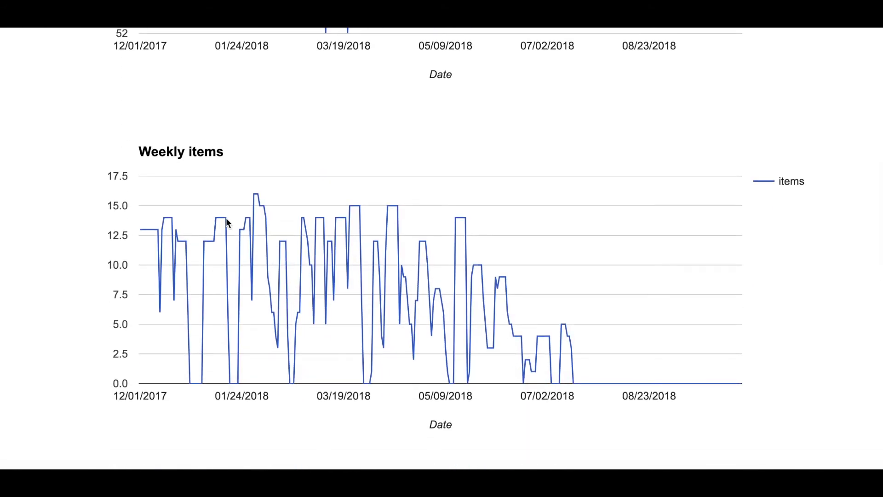
mouse_move(395, 208)
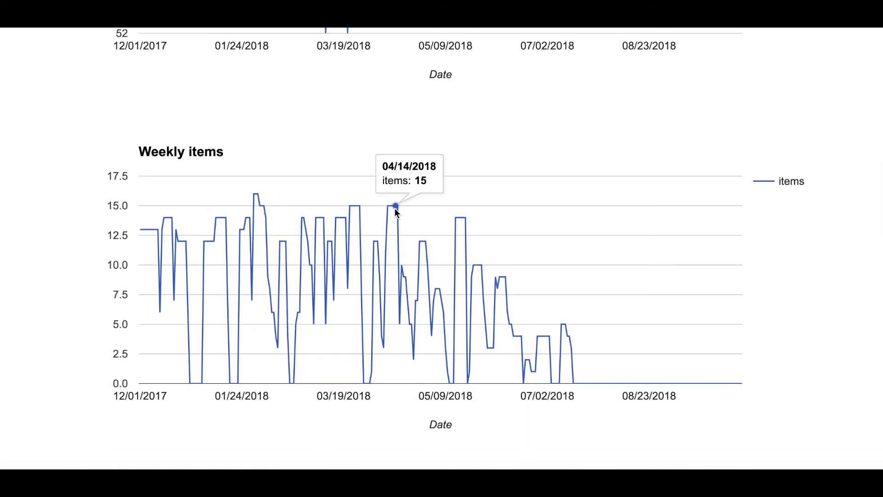
mouse_move(421, 249)
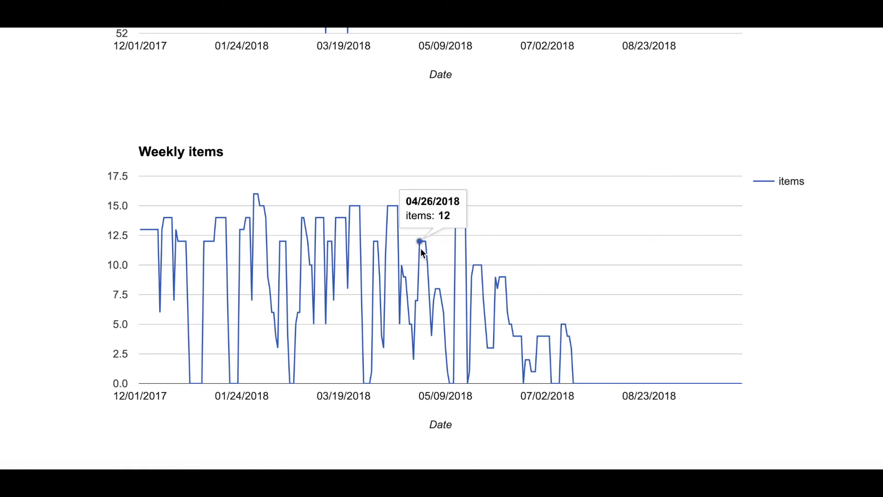
- Examine the weekly feedback chart, checking the comments and likes lines and the peak in comments
scroll(414, 314, down, 7)
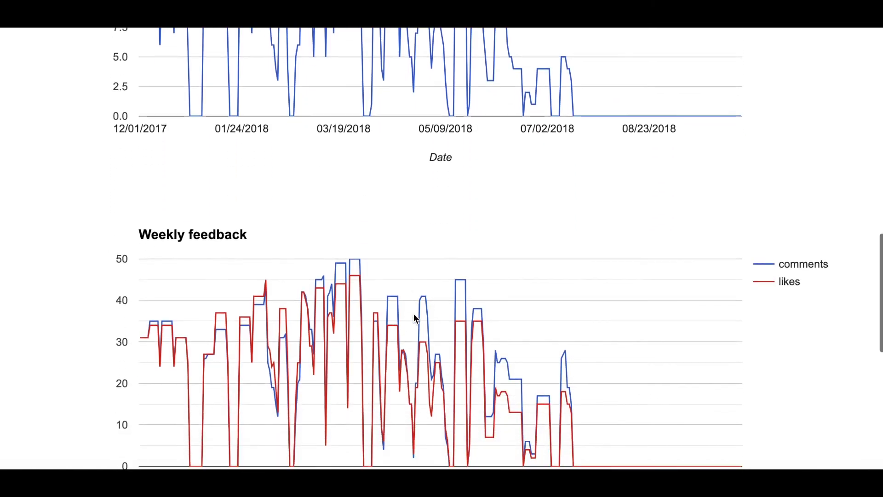
mouse_move(413, 317)
mouse_move(211, 277)
mouse_move(353, 184)
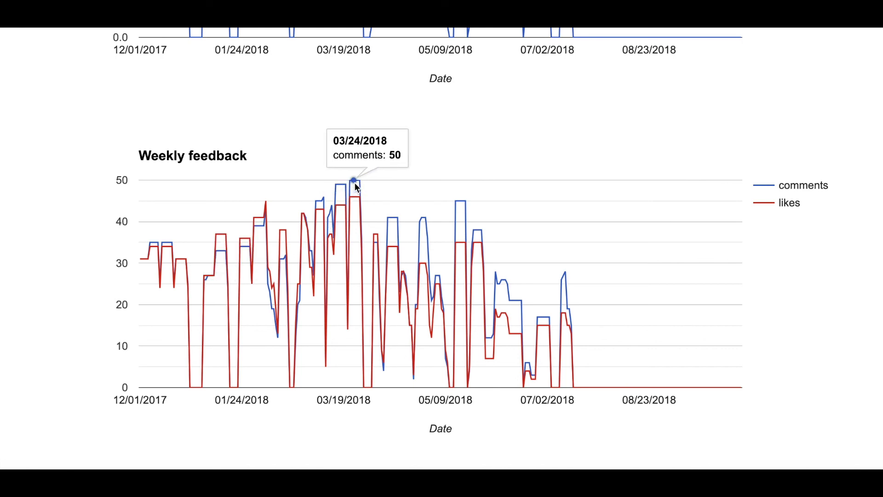
- Examine the weekly parent engagement chart, checking connected parents on several dates and the peak in parent visits
scroll(354, 184, down, 7)
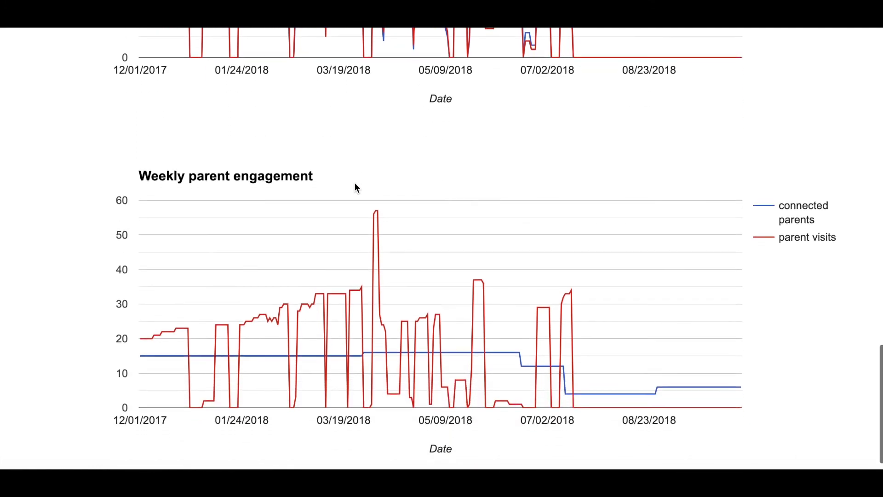
scroll(355, 183, up, 1)
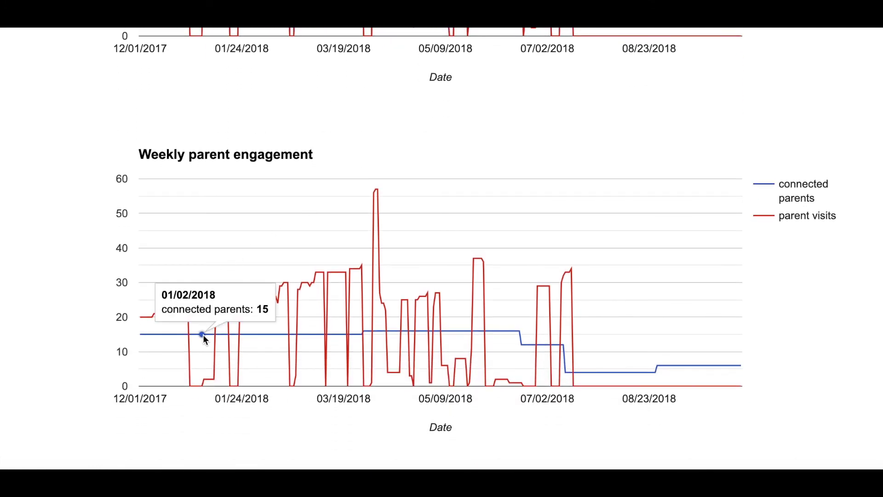
mouse_move(322, 345)
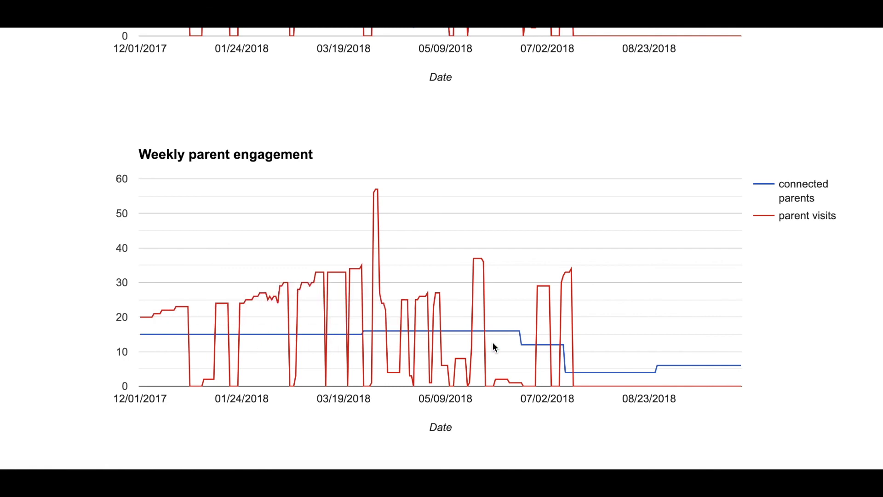
mouse_move(544, 345)
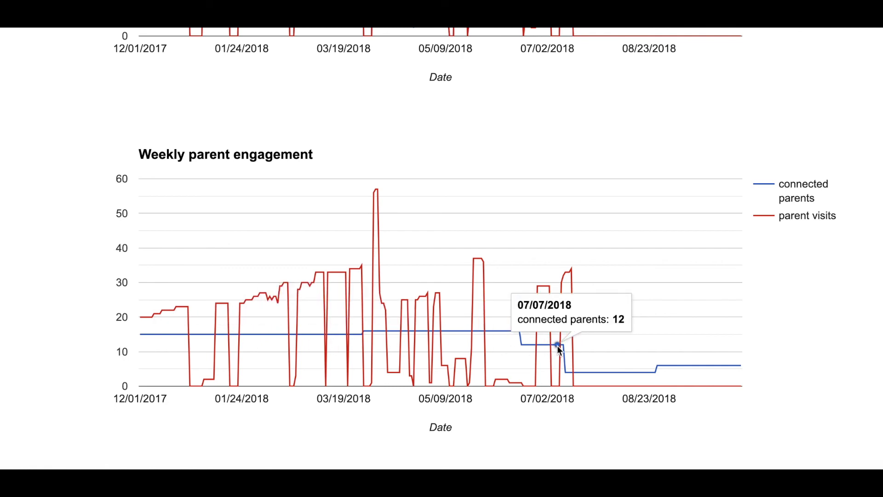
mouse_move(376, 196)
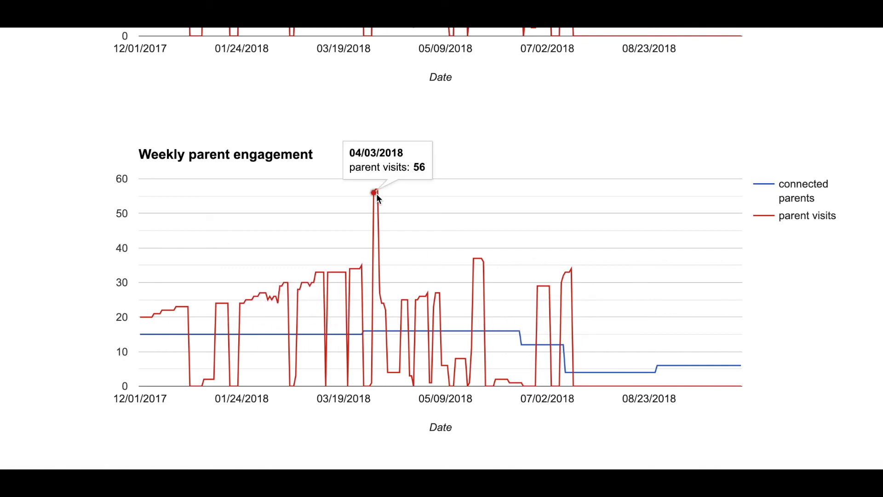